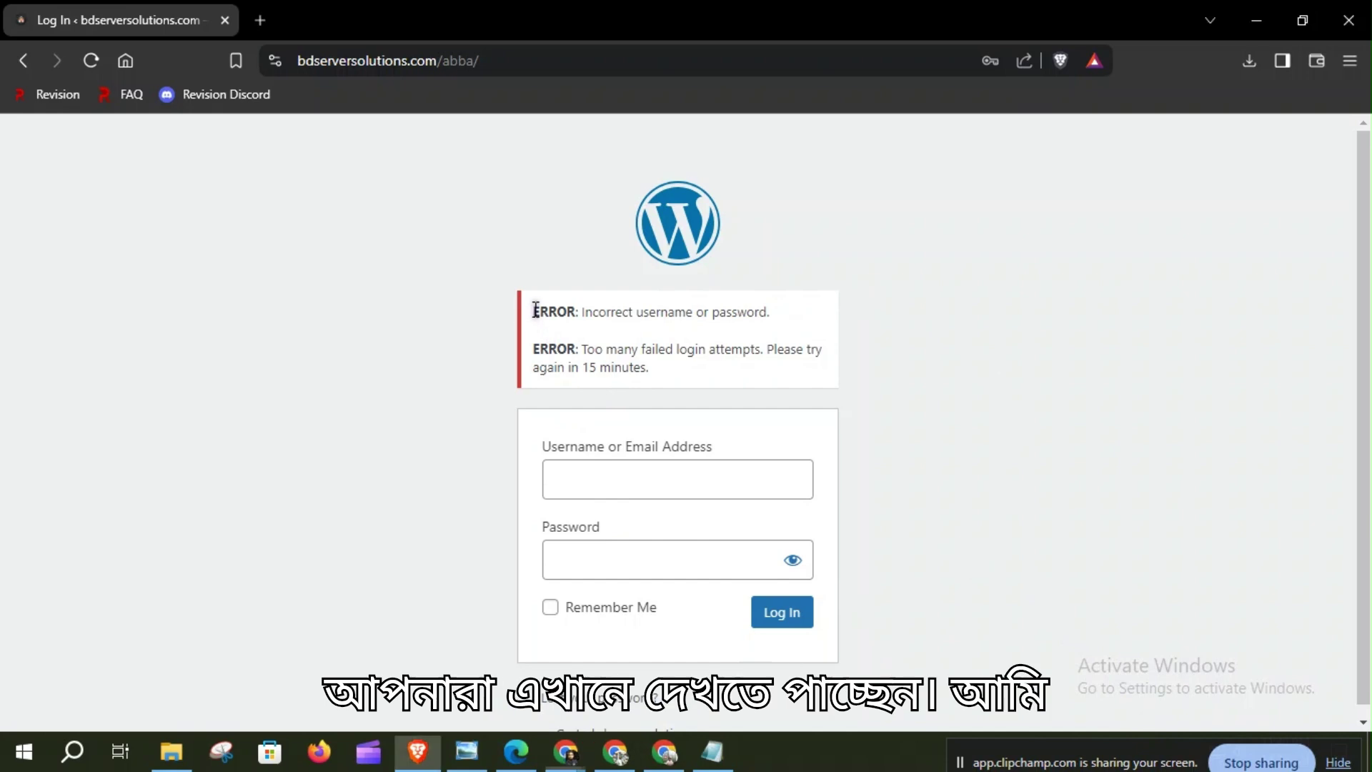
# Highlight the too-many-failed-logins error and reload the WordPress login page at bdserversolutions.com/abba/
pyautogui.moveTo(533, 349); pyautogui.dragTo(768, 348)
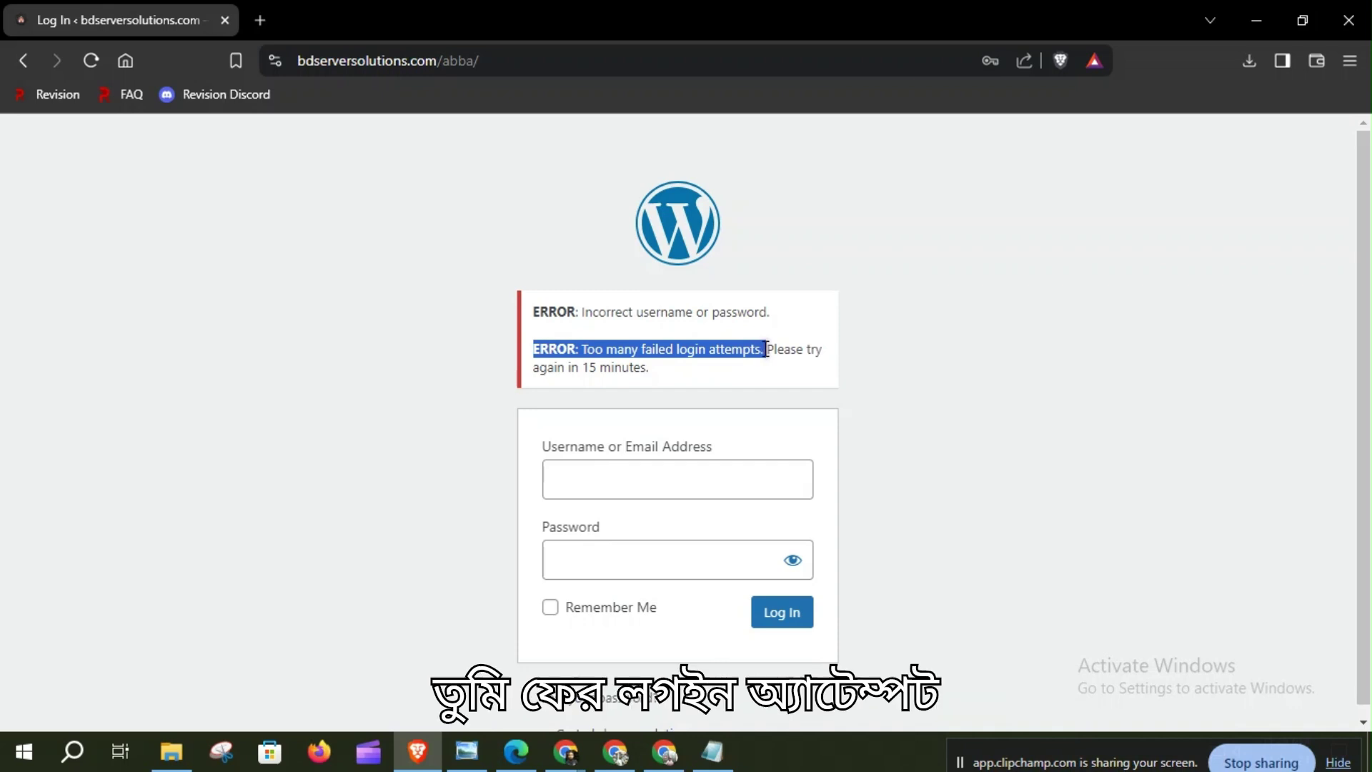
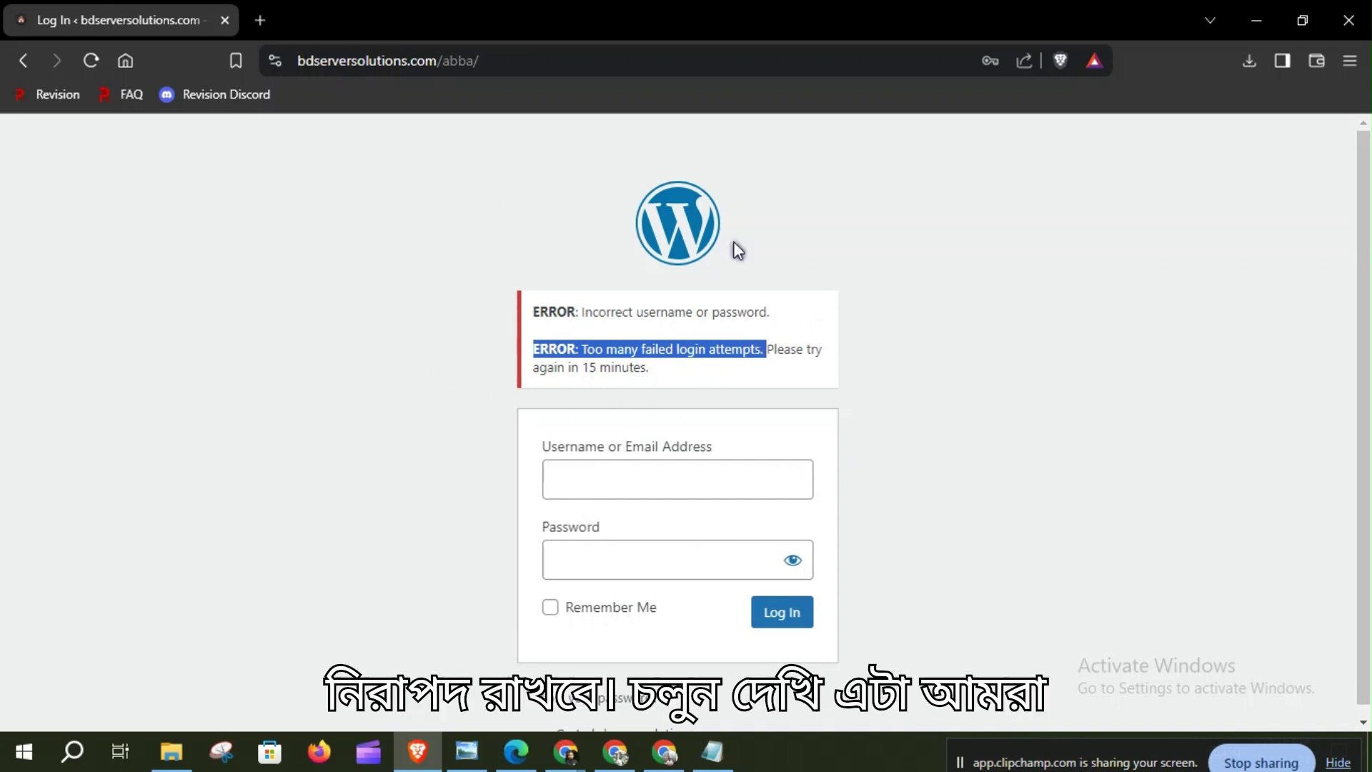
pyautogui.click(608, 60)
pyautogui.click(609, 60)
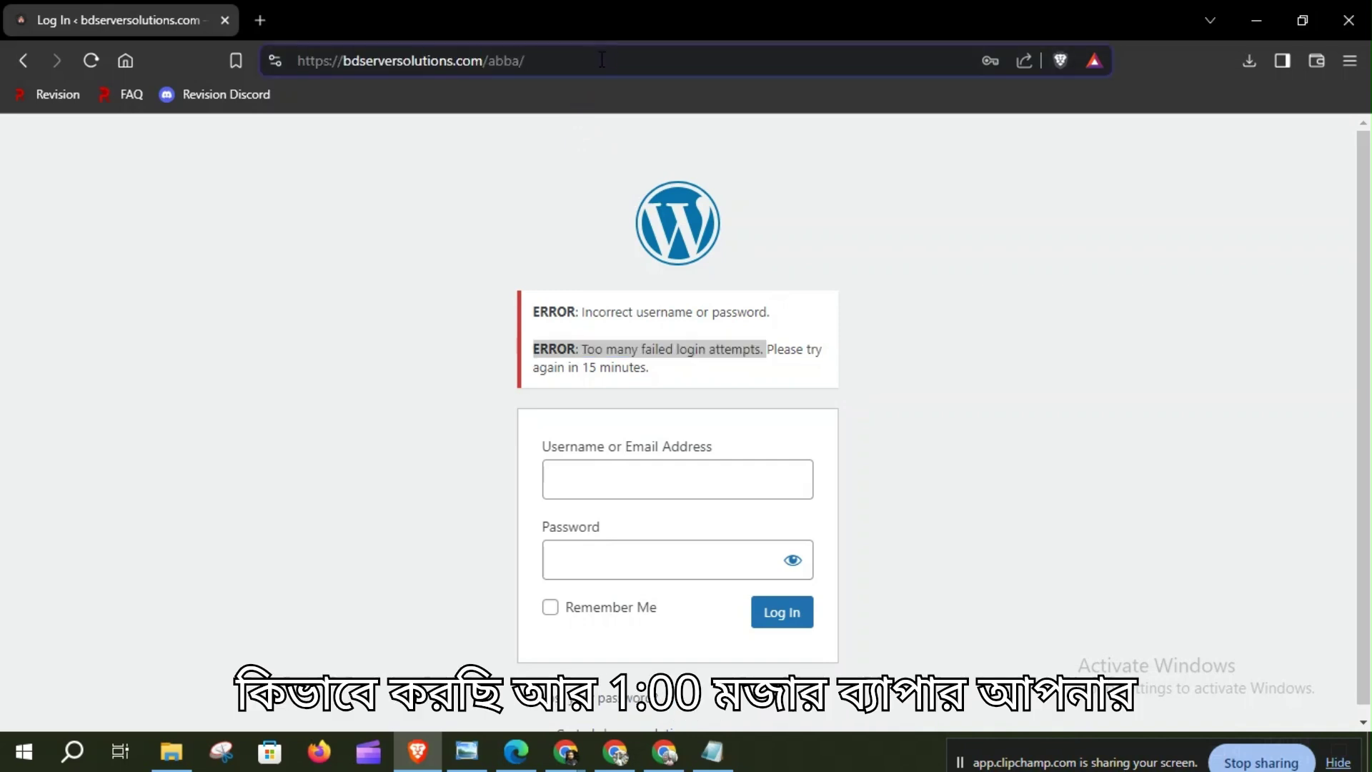
pyautogui.moveTo(539, 62); pyautogui.dragTo(236, 63)
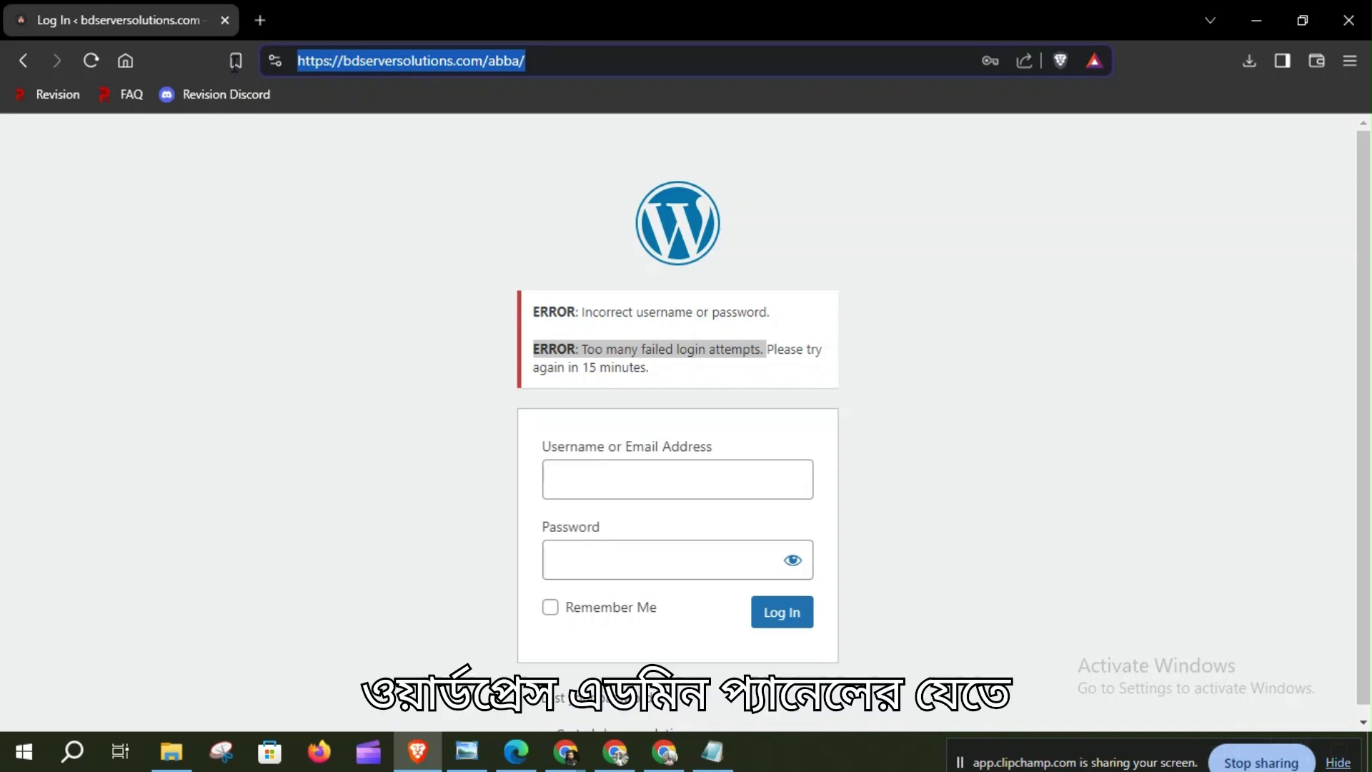
pyautogui.click(565, 63)
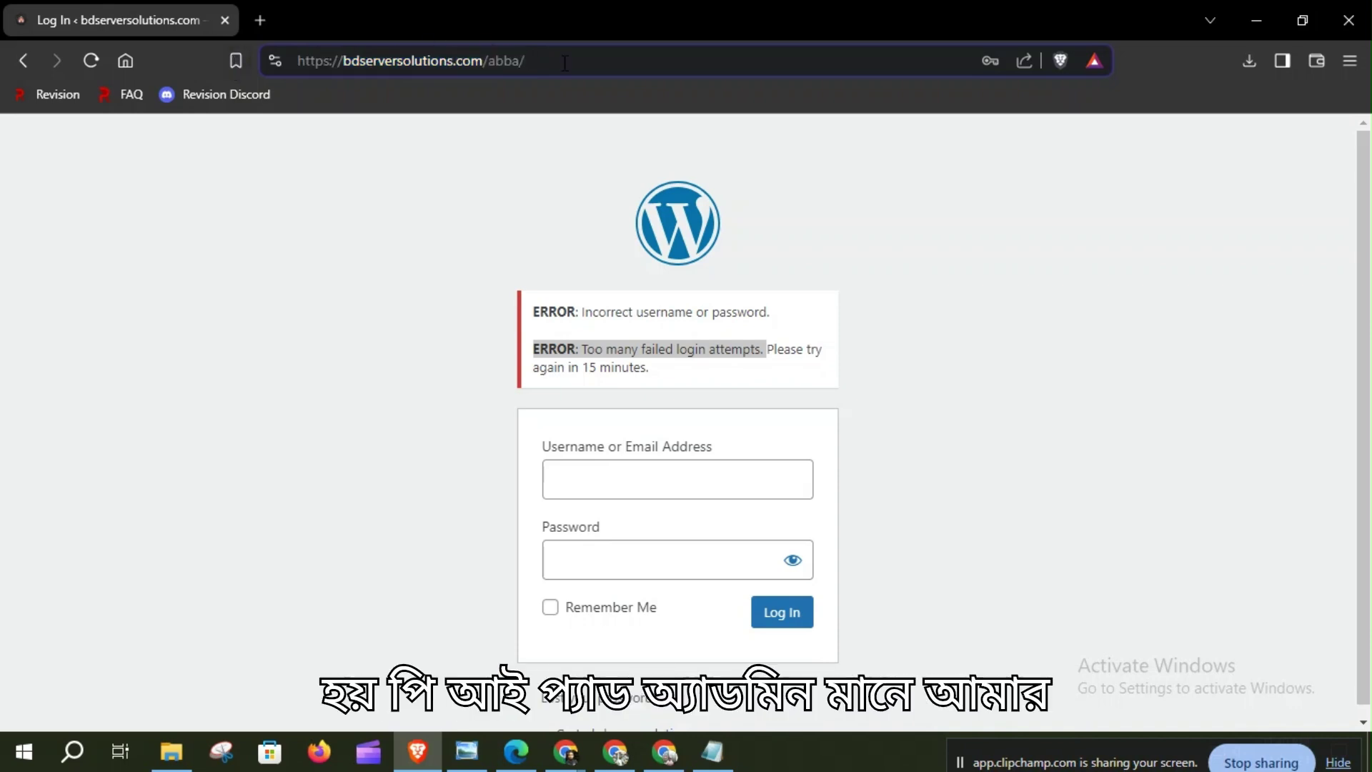
pyautogui.press('Return')
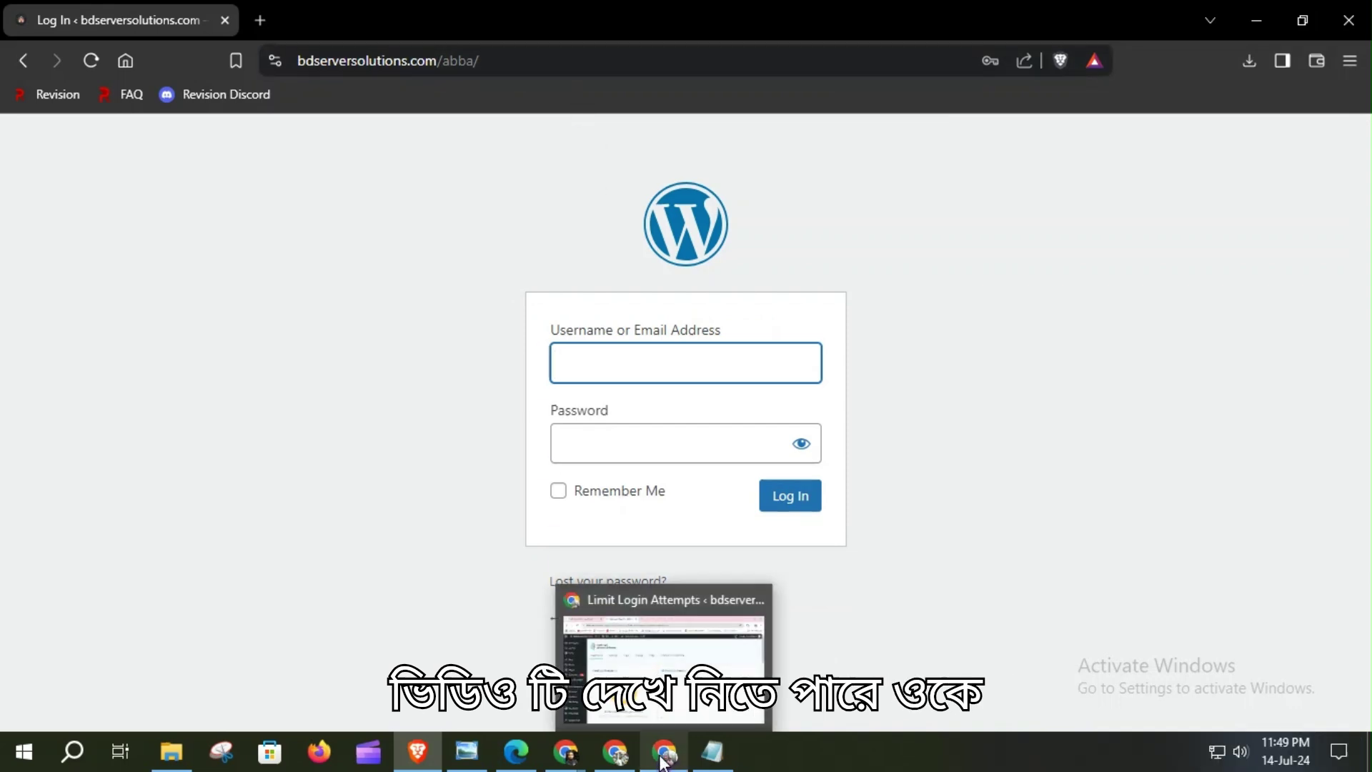
# Switch to the Chrome window and review the failed login attempts on the Limit Login Attempts Reloaded dashboard
pyautogui.click(657, 629)
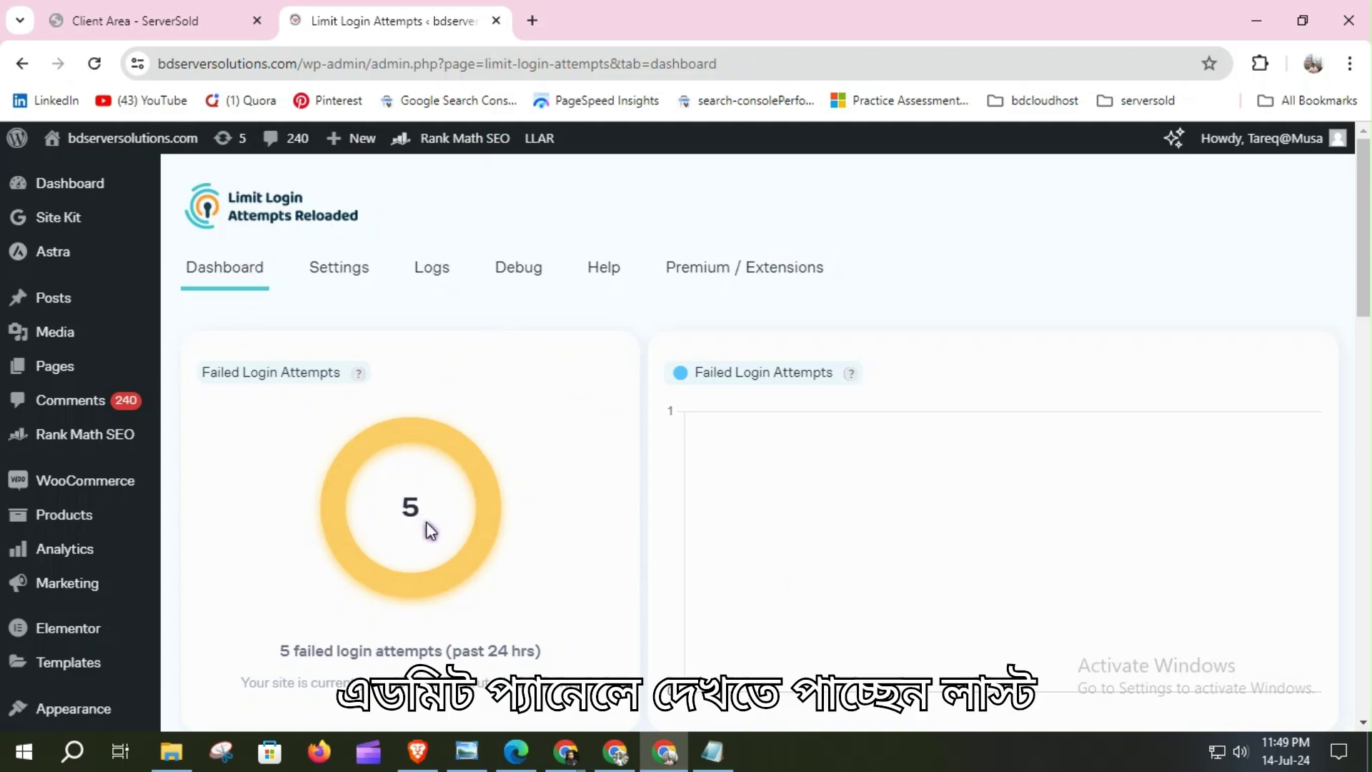
pyautogui.scroll(-2, 426, 521)
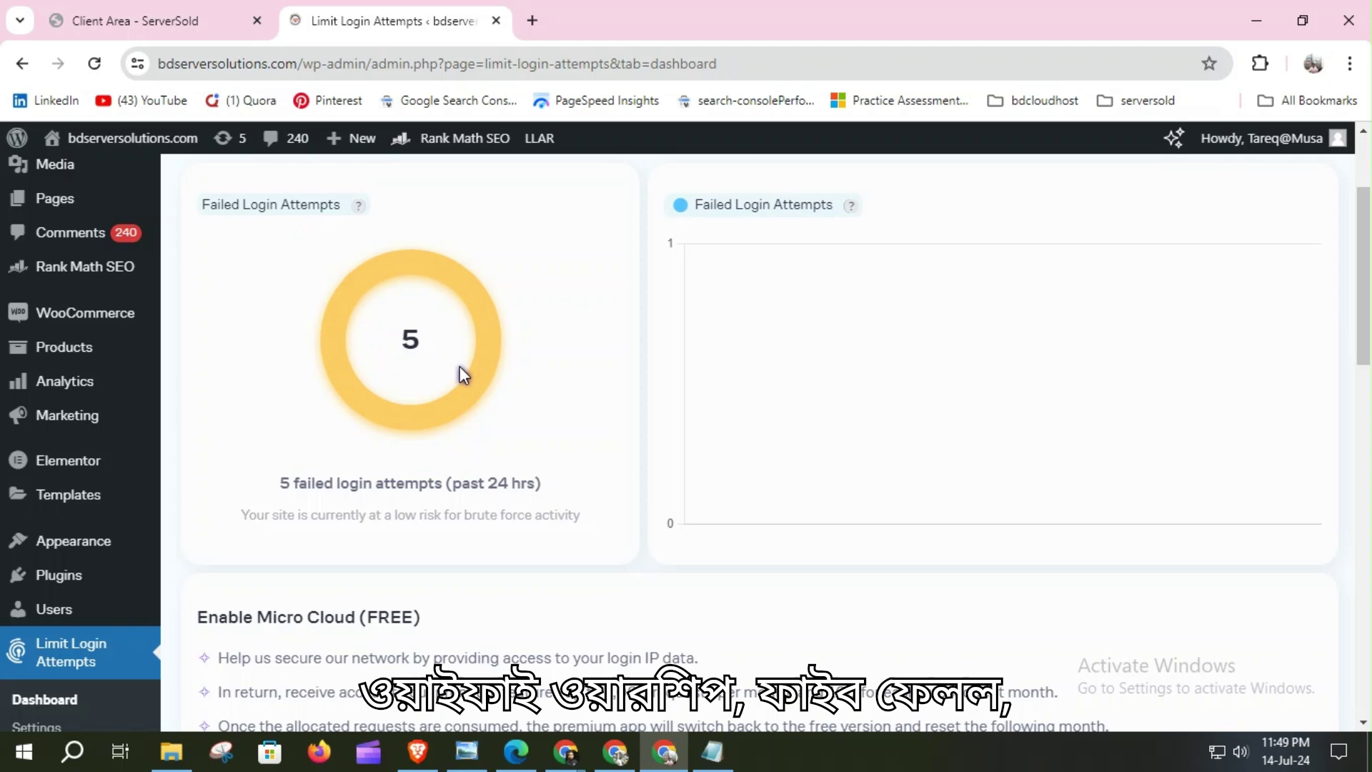
pyautogui.scroll(2, 454, 367)
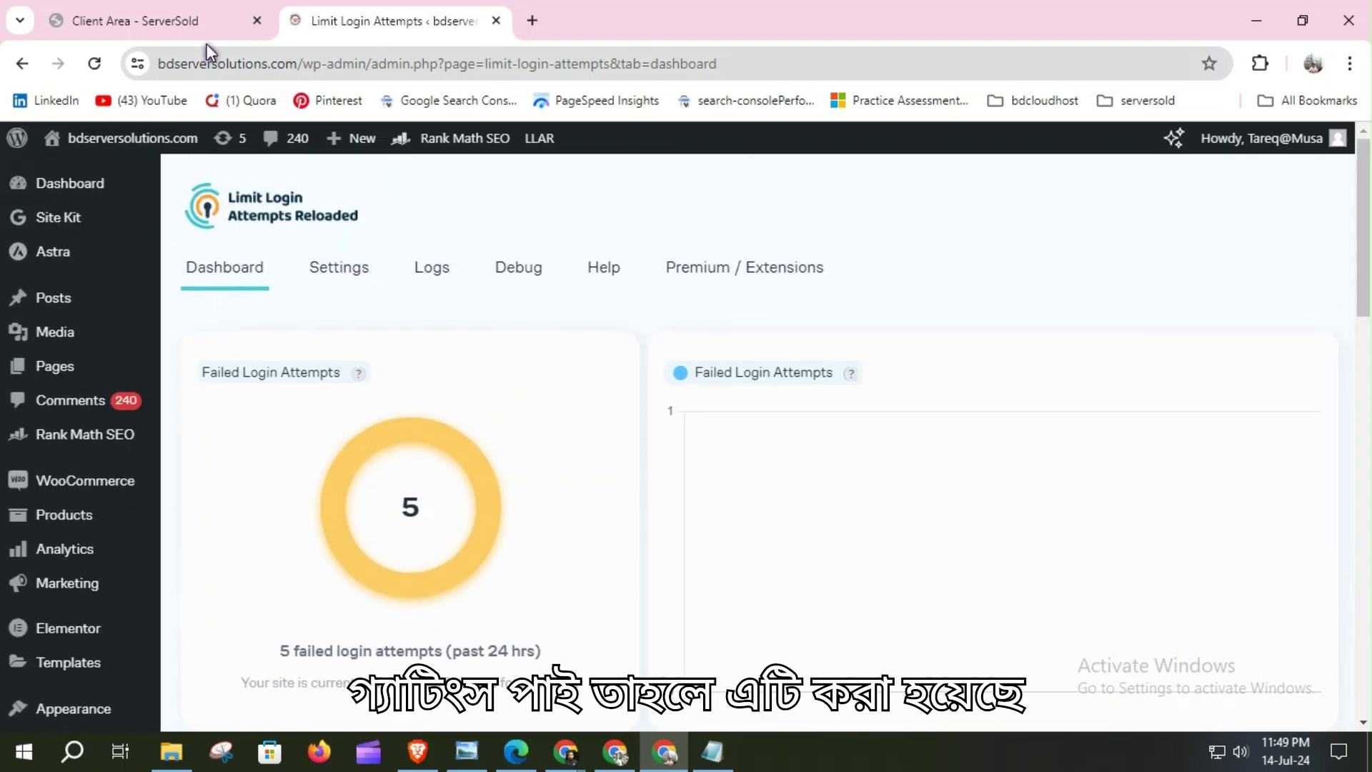
# Open the site's Installed Plugins page in a new tab and switch to it
pyautogui.scroll(-7, 143, 400)
pyautogui.scroll(-2, 93, 622)
pyautogui.moveTo(62, 328)
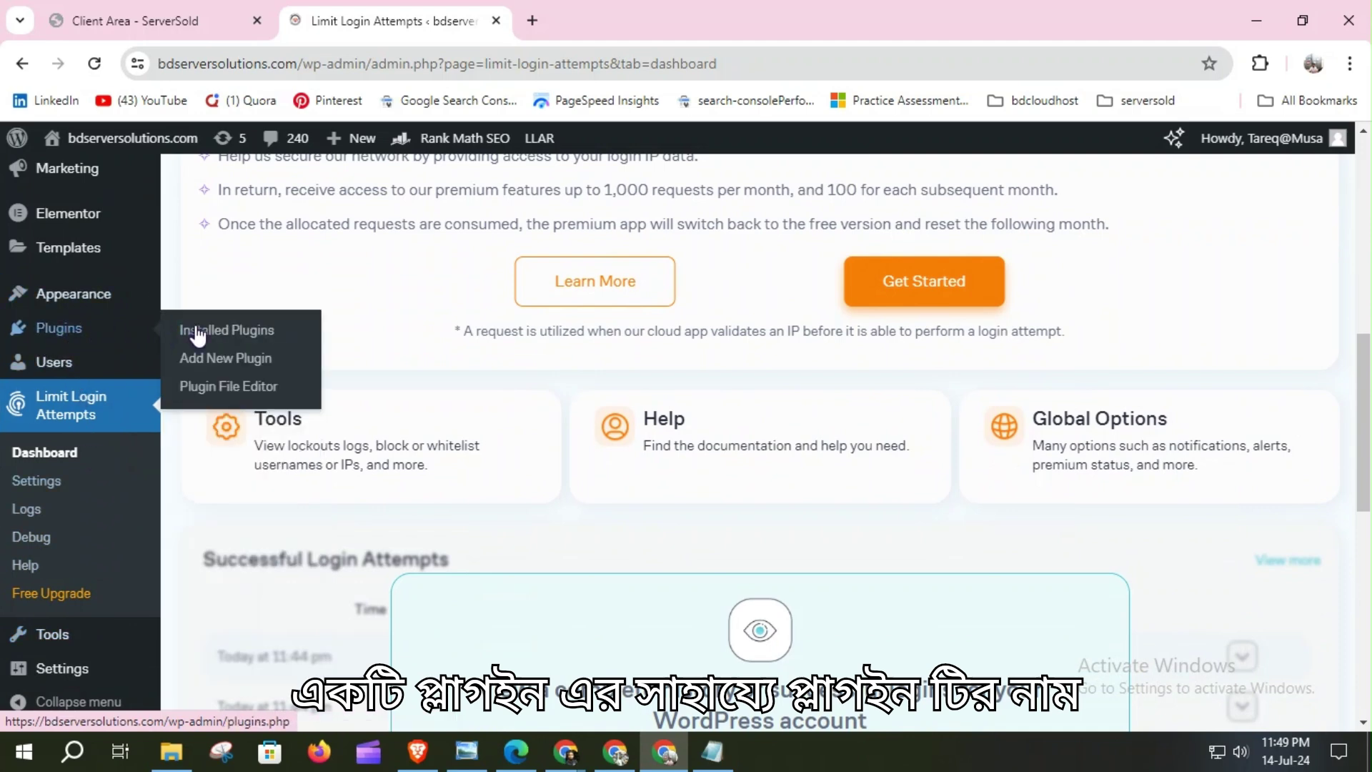
pyautogui.rightClick(229, 330)
pyautogui.click(252, 344)
pyautogui.click(600, 12)
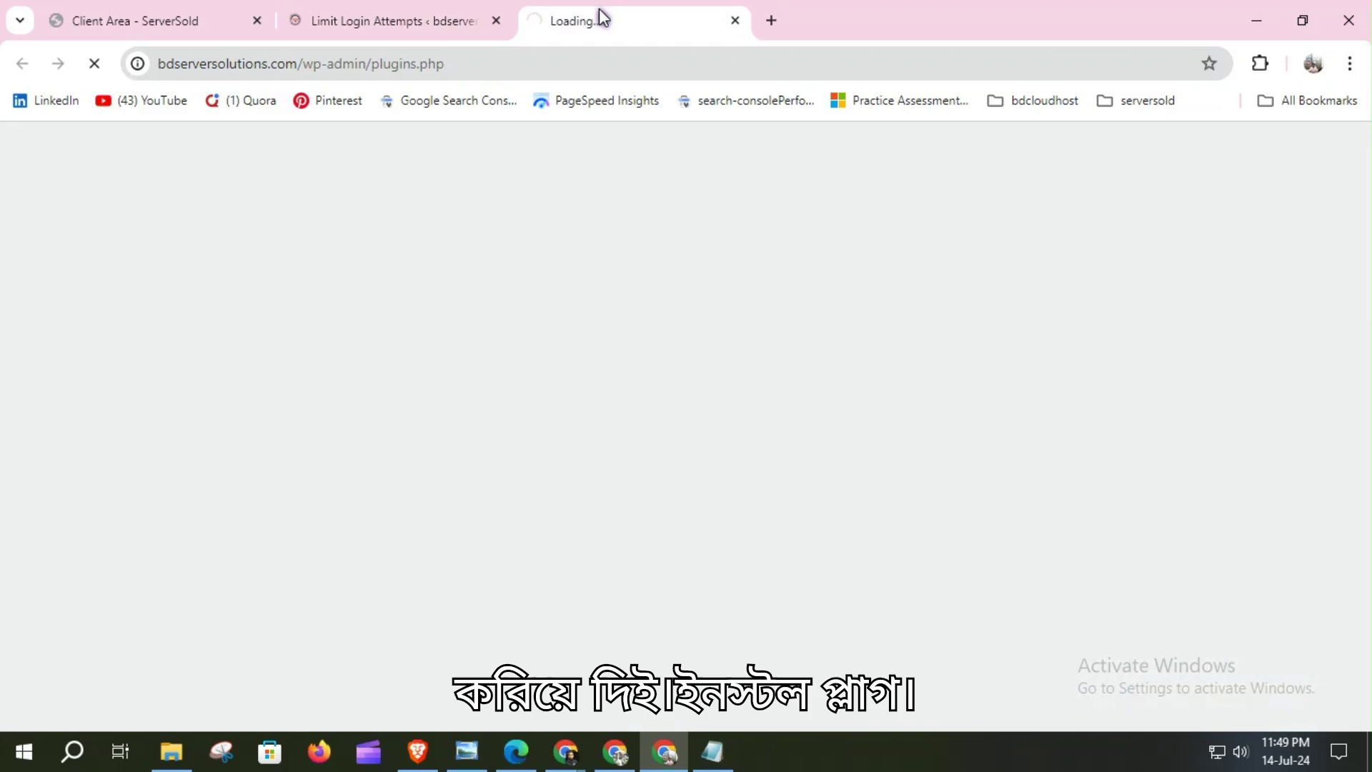
# Check the plugin's name on its dashboard and locate Limit Login Attempts Reloaded in the installed plugins list
pyautogui.click(443, 13)
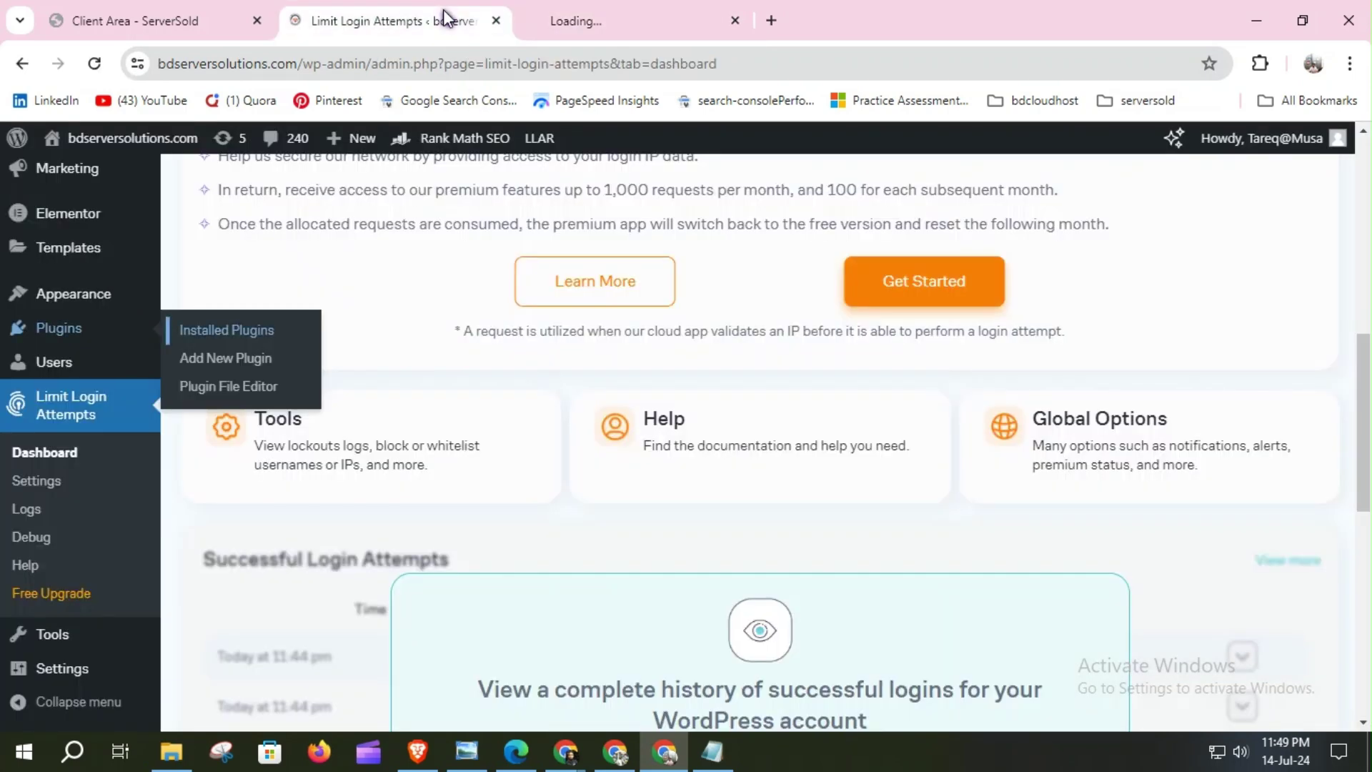
pyautogui.scroll(10, 687, 400)
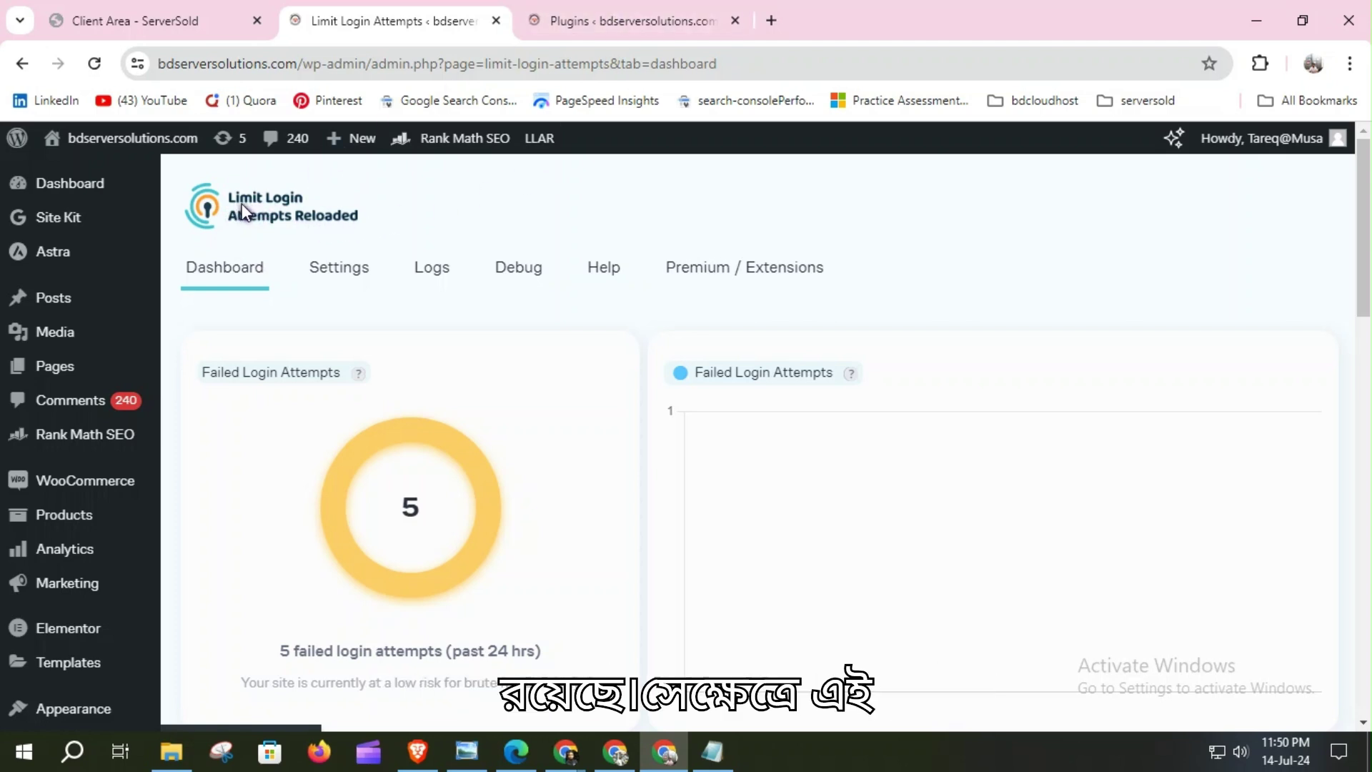
pyautogui.click(613, 21)
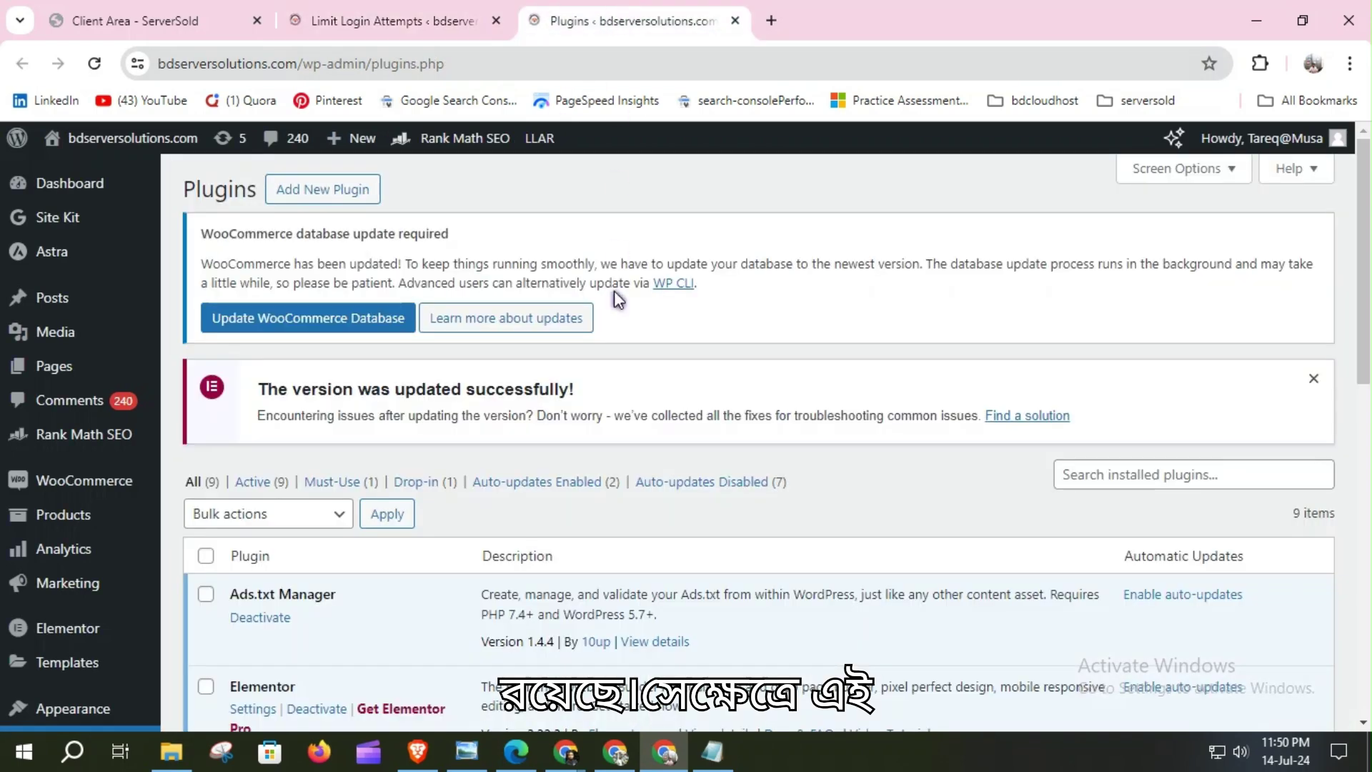
pyautogui.scroll(-5, 613, 357)
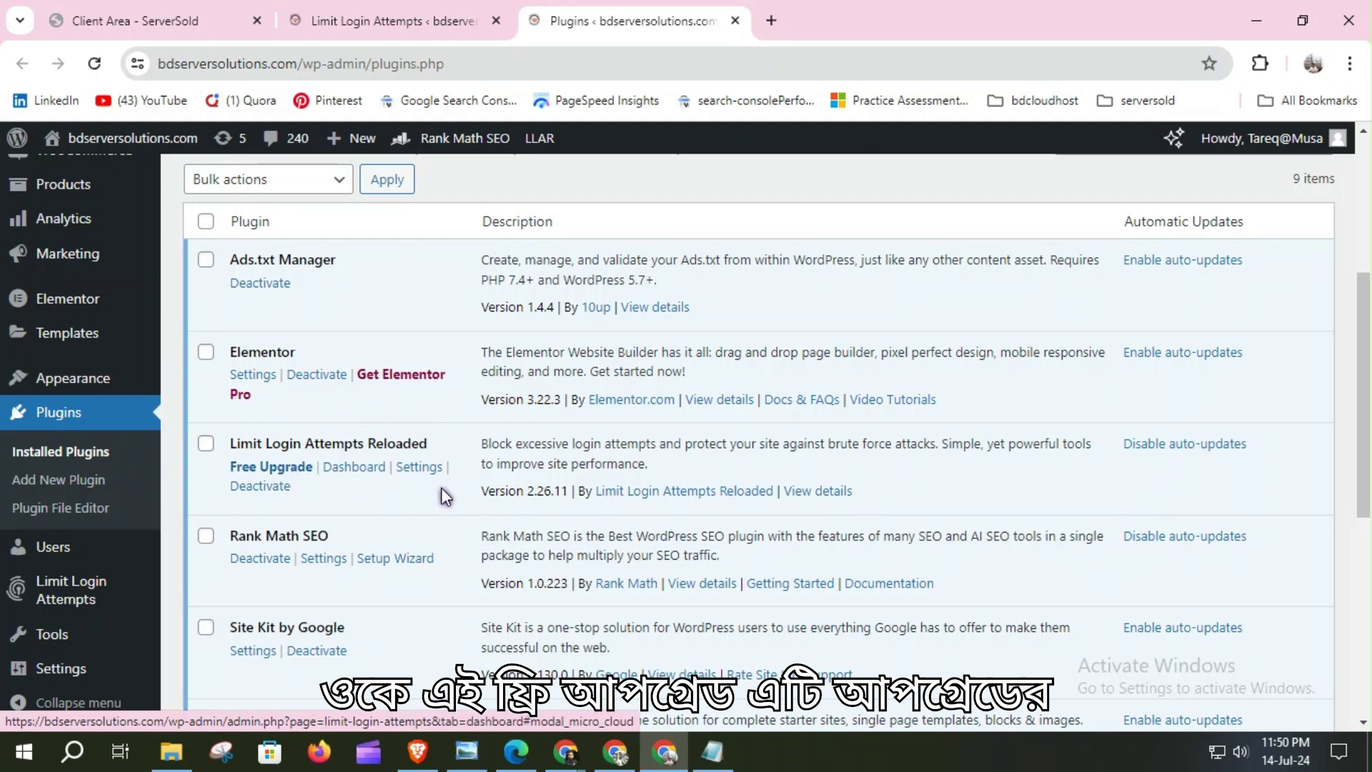
pyautogui.click(397, 13)
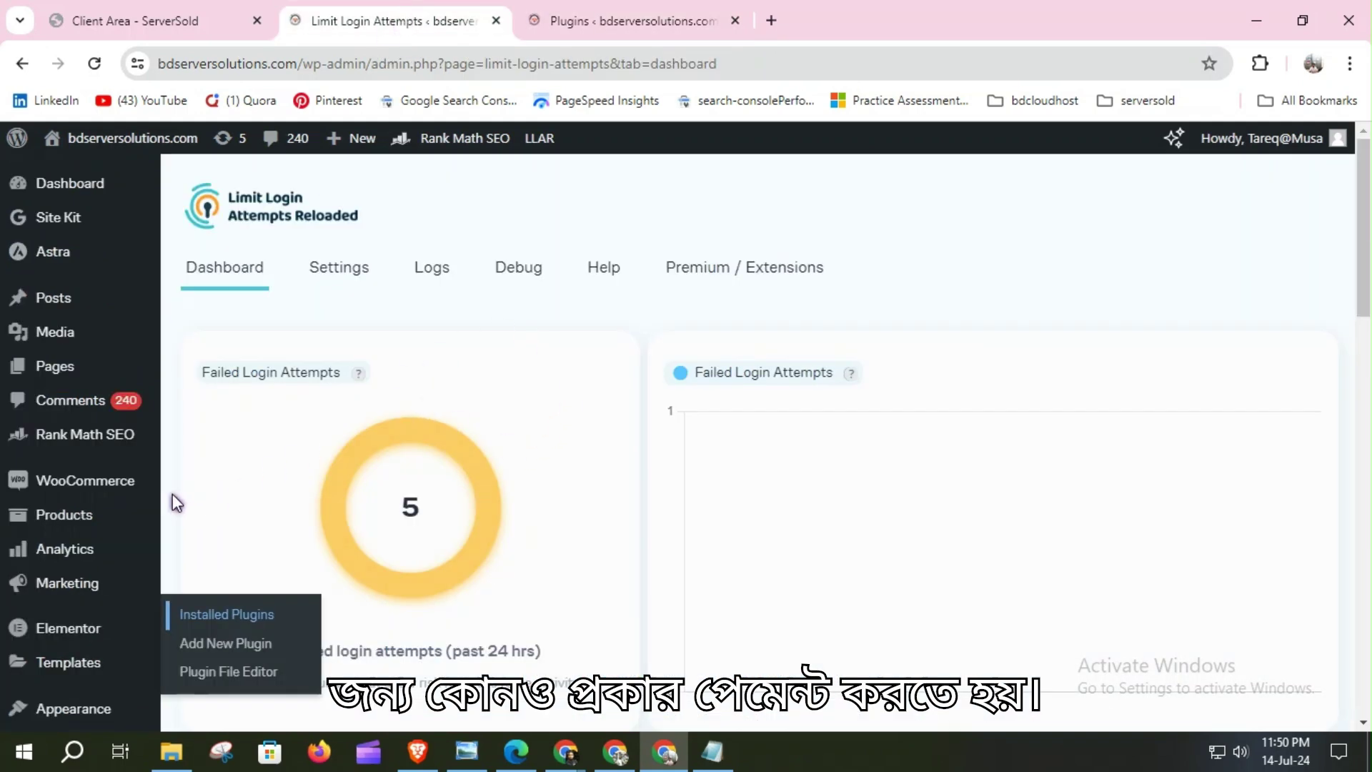
pyautogui.click(553, 18)
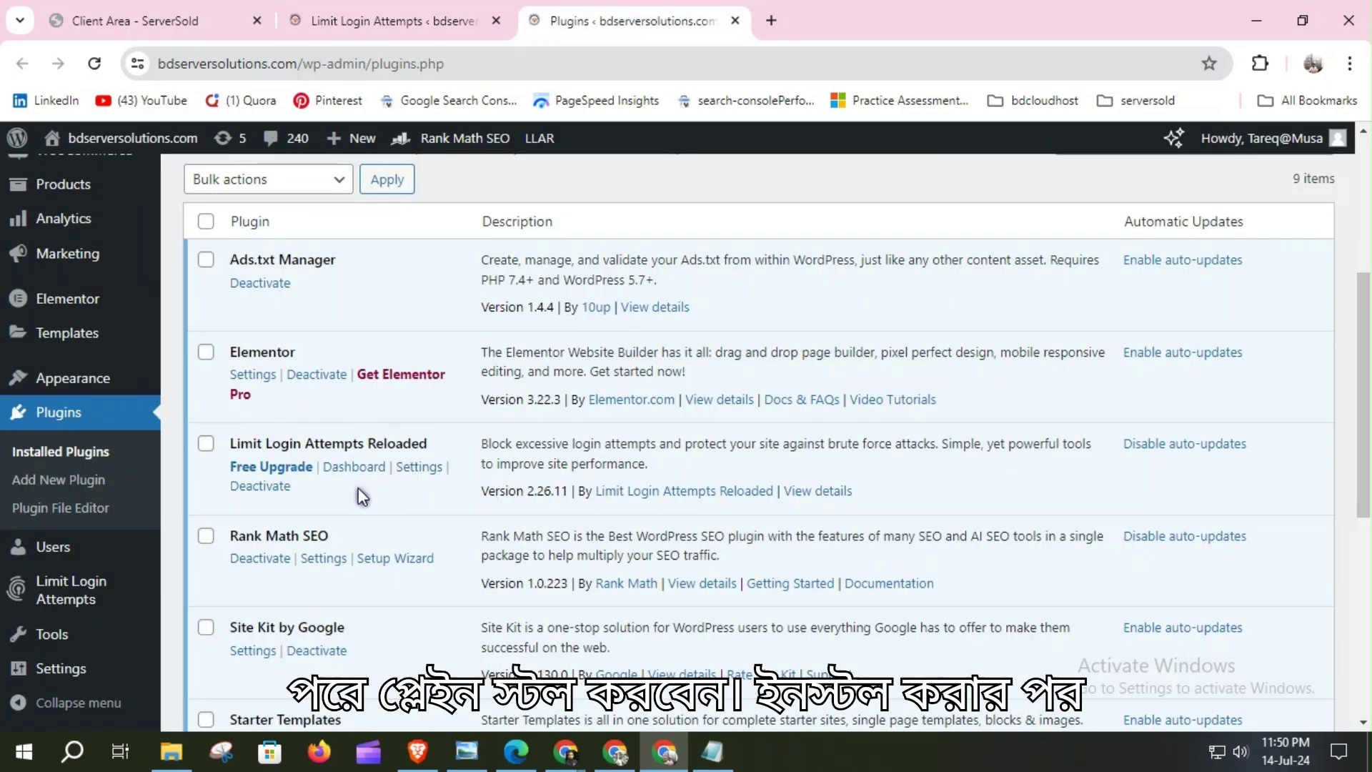
# Open the Limit Login Attempts Reloaded settings in a new tab and switch to it
pyautogui.rightClick(418, 468)
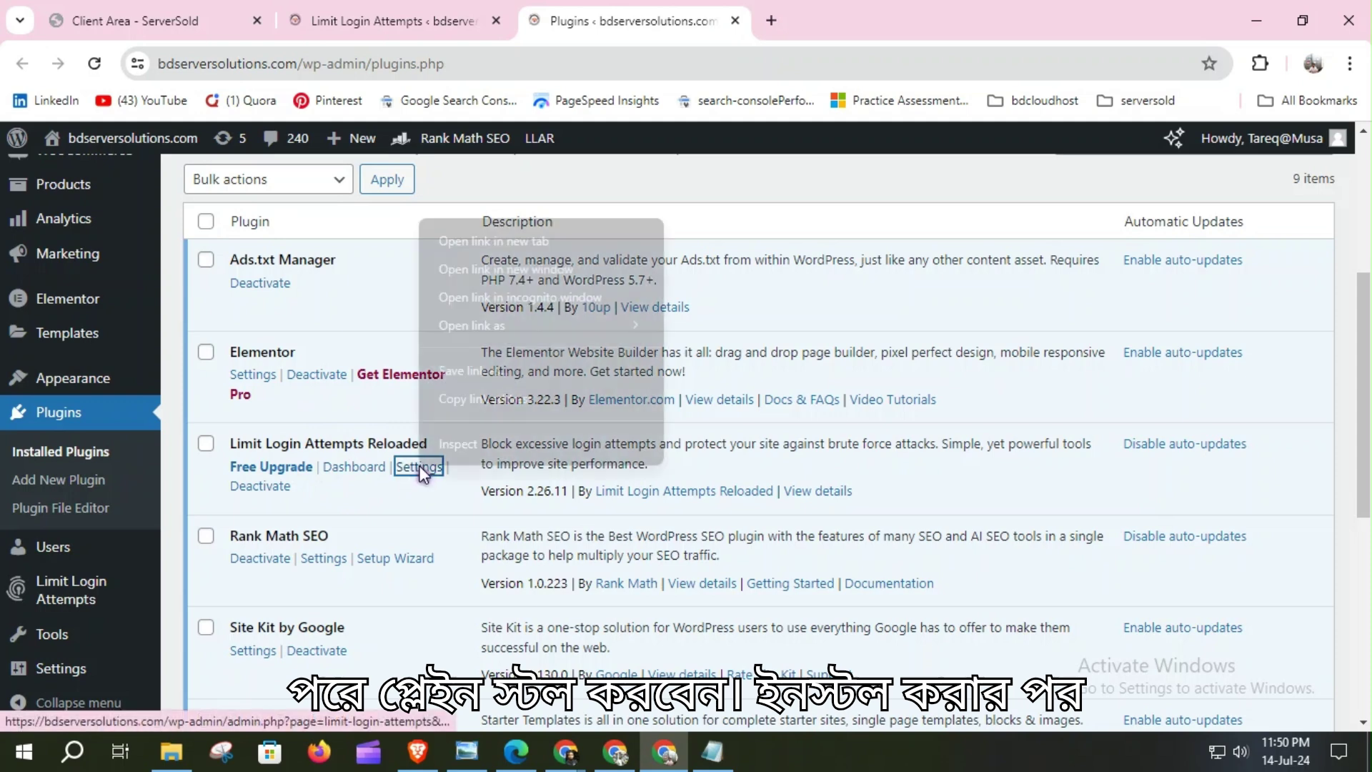
pyautogui.click(480, 242)
pyautogui.click(805, 13)
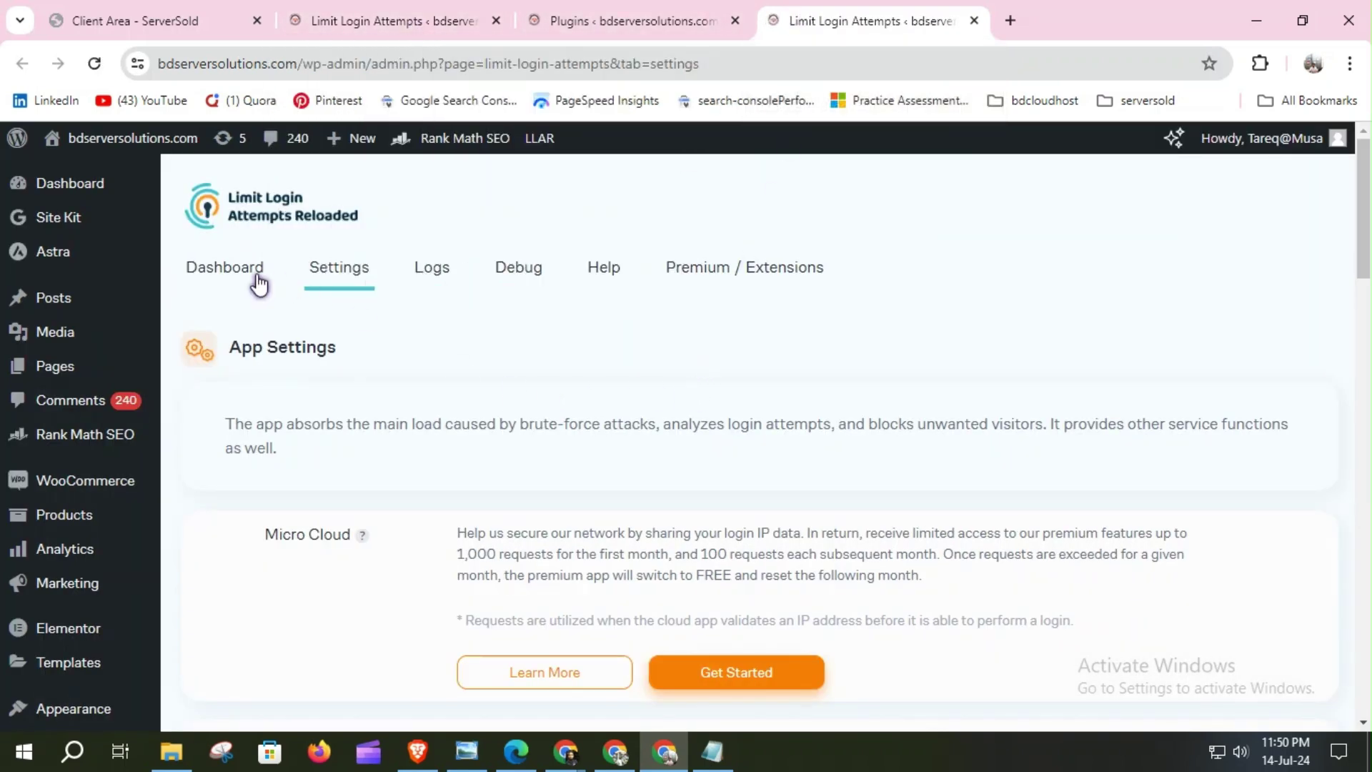
# Look over the Local App lockout options and the plugin's dashboard down to the Login Security Checklist
pyautogui.click(221, 274)
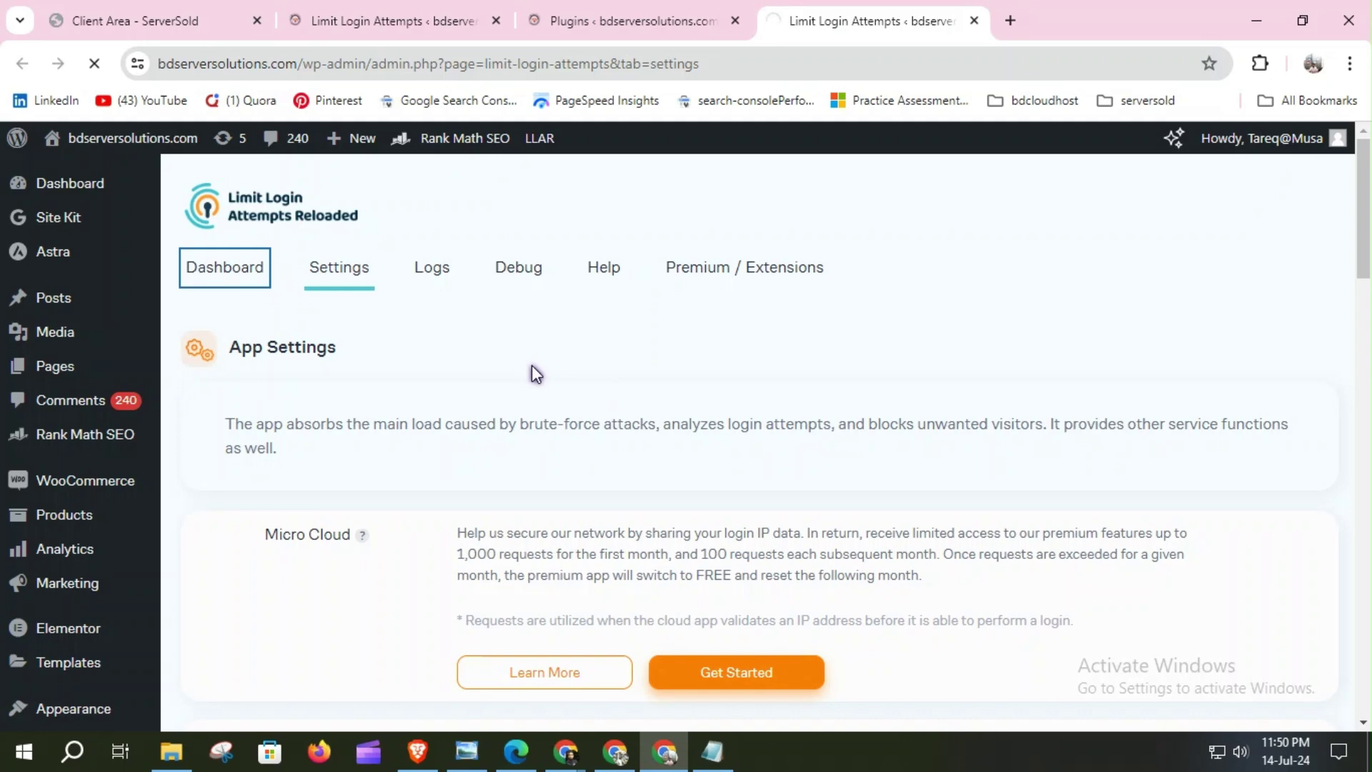
pyautogui.scroll(-7, 535, 371)
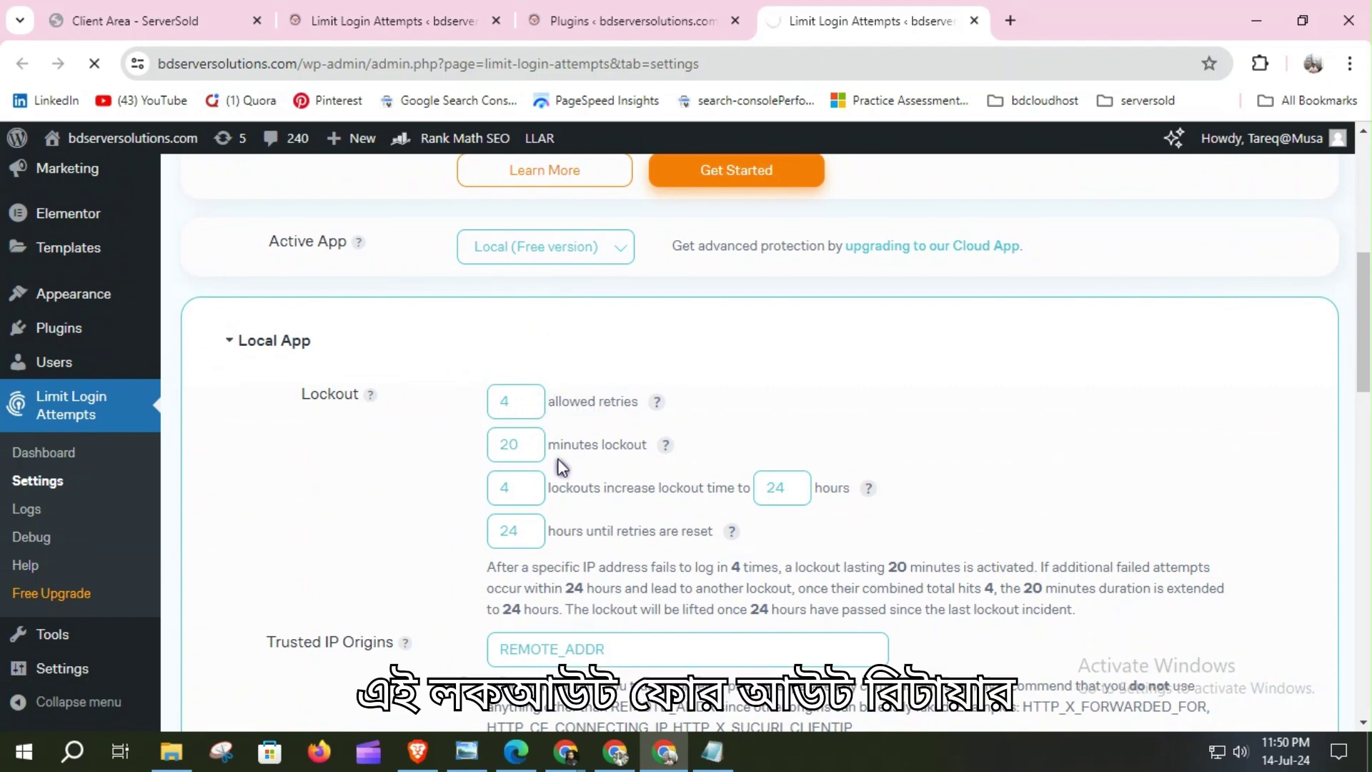
pyautogui.moveTo(667, 450)
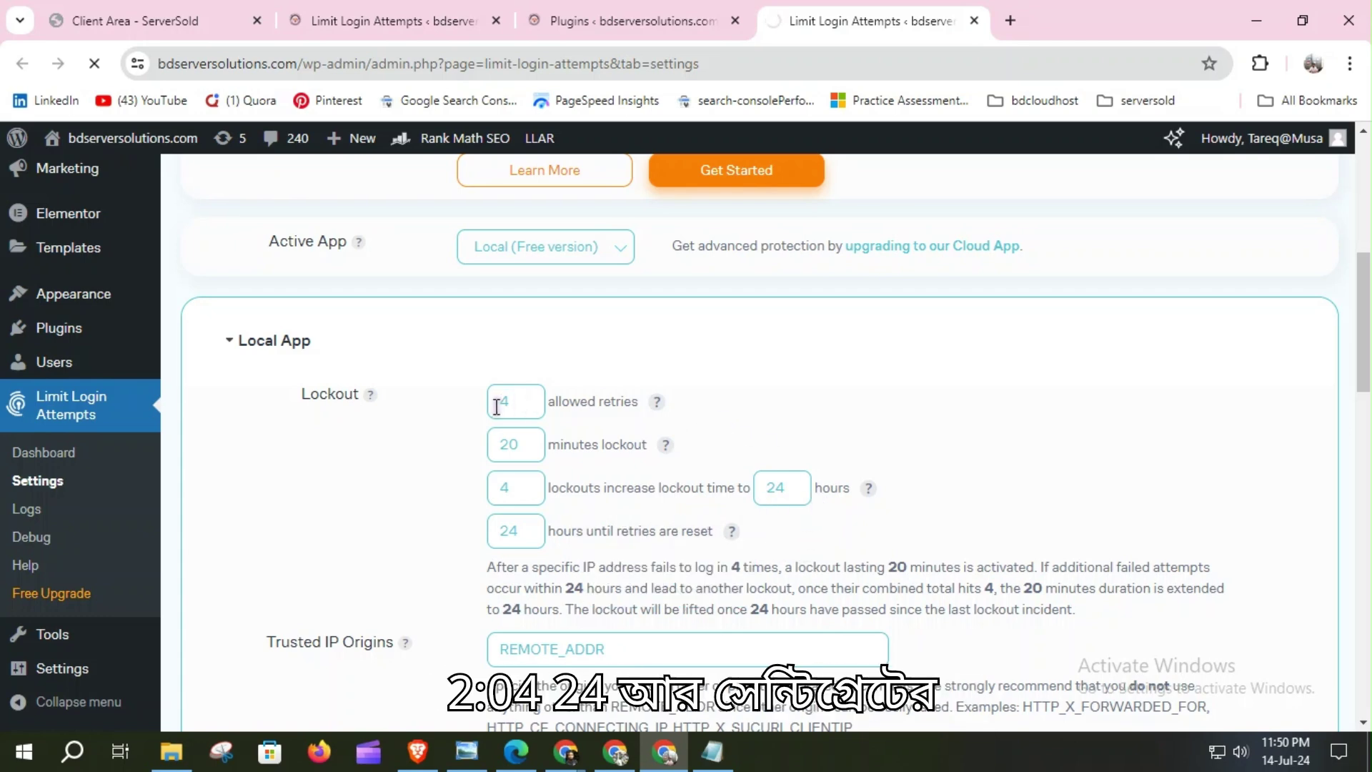
pyautogui.moveTo(669, 414)
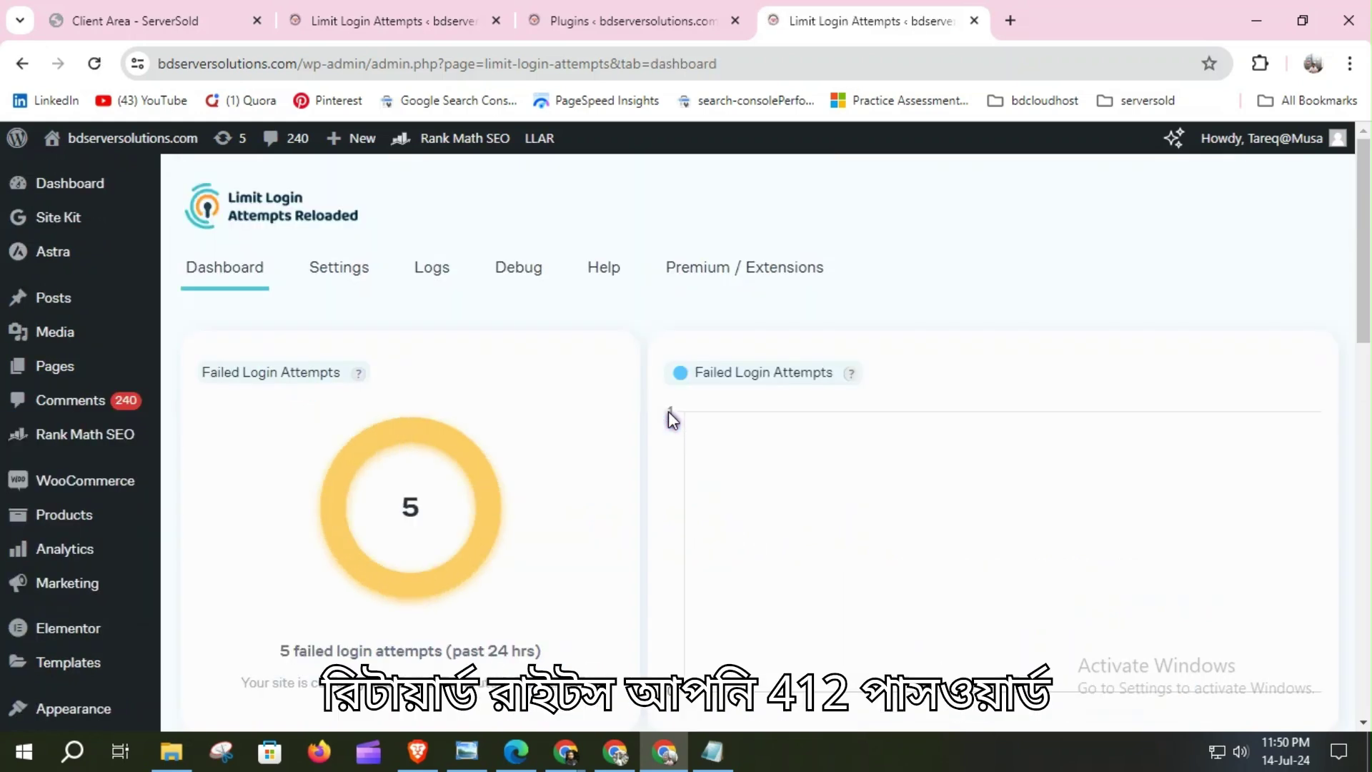
pyautogui.scroll(-10, 686, 461)
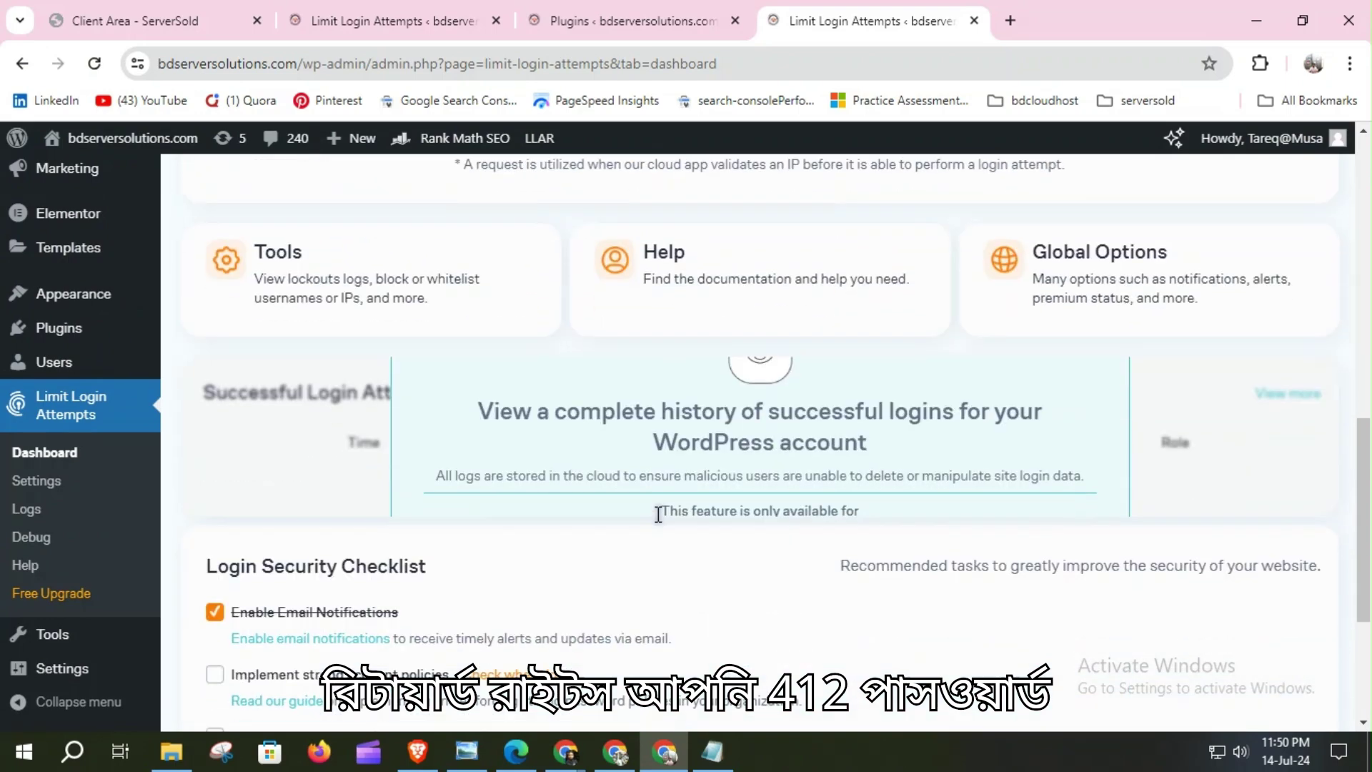
pyautogui.scroll(-4, 658, 515)
pyautogui.scroll(15, 654, 516)
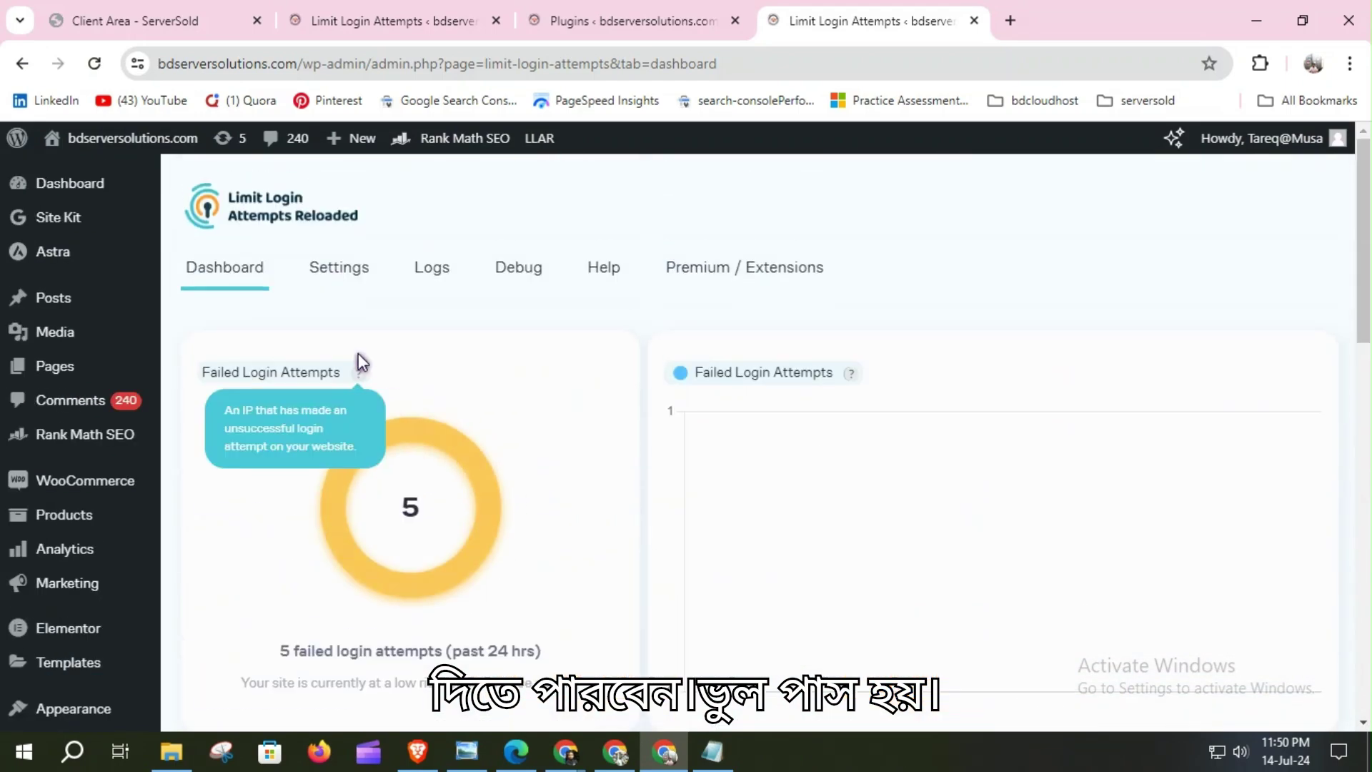
# Reopen the Limit Login Attempts Reloaded settings and go to the Local App lockout options
pyautogui.click(329, 267)
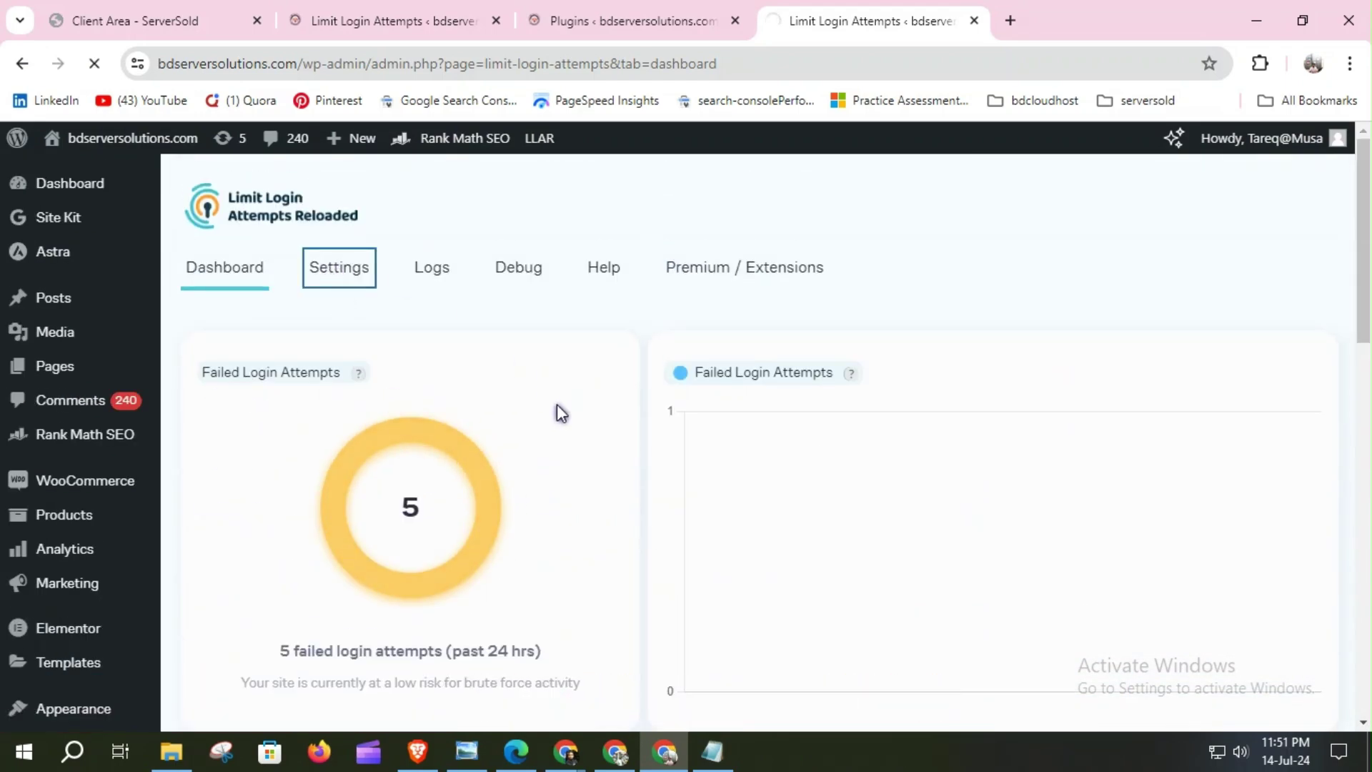
pyautogui.click(613, 18)
pyautogui.click(429, 18)
pyautogui.click(789, 21)
pyautogui.scroll(-7, 747, 329)
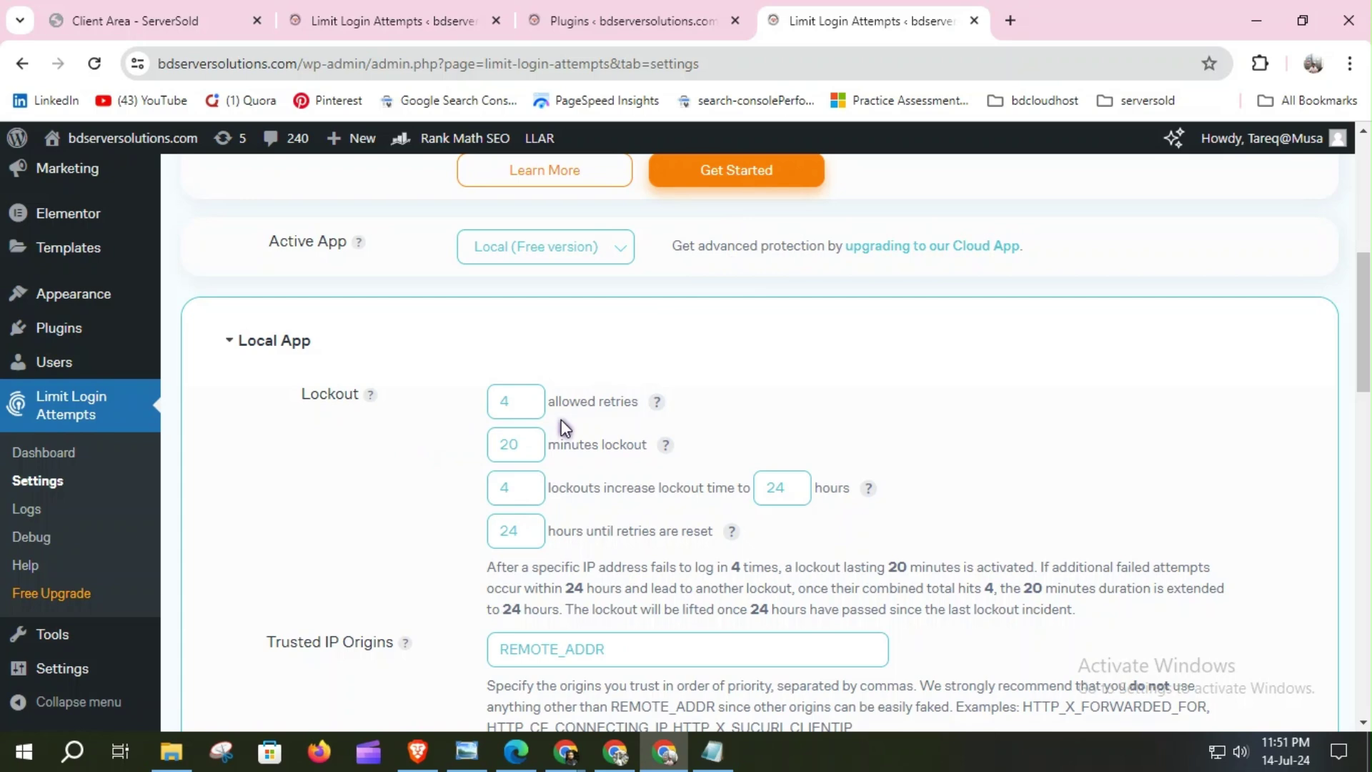
# Examine the Local App lockout rules, highlighting the lockout time increase option, and the settings that follow them
pyautogui.scroll(-2, 566, 427)
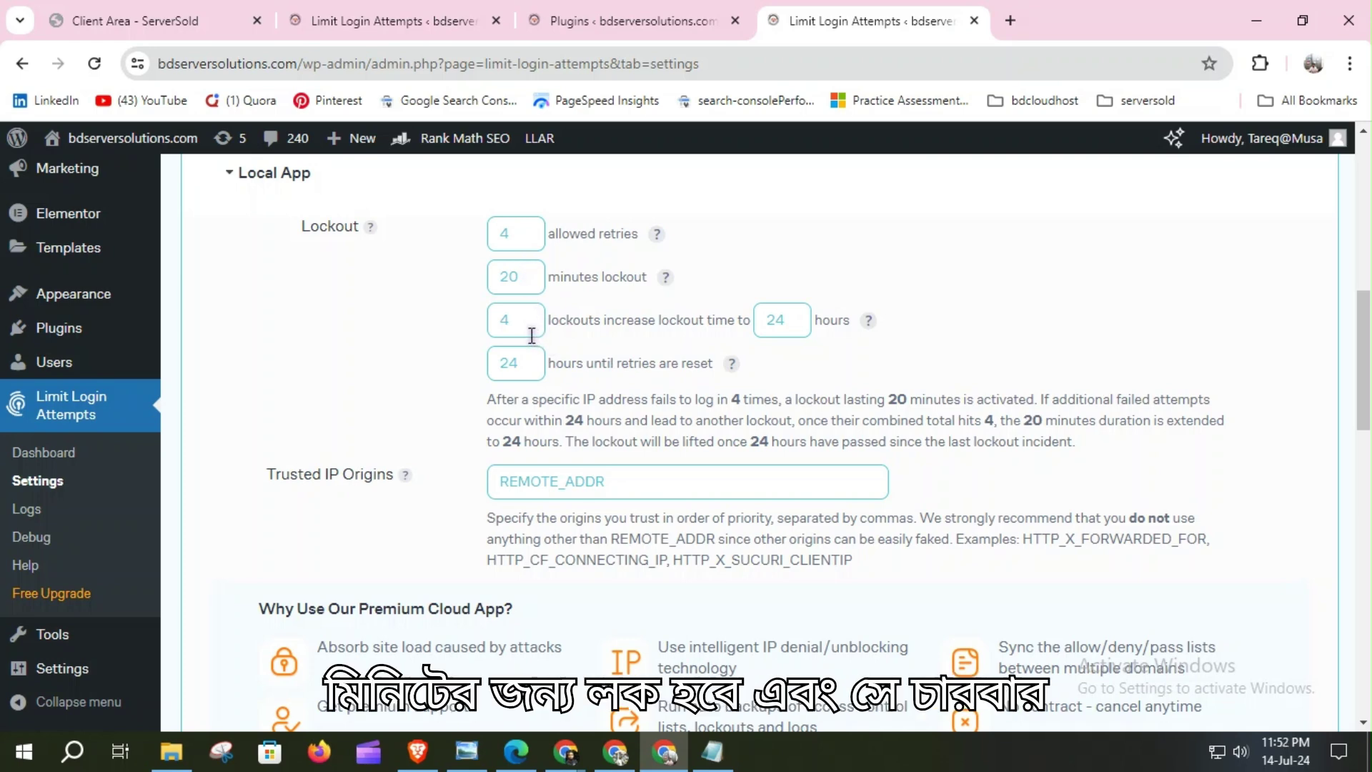
pyautogui.moveTo(565, 322); pyautogui.dragTo(713, 330)
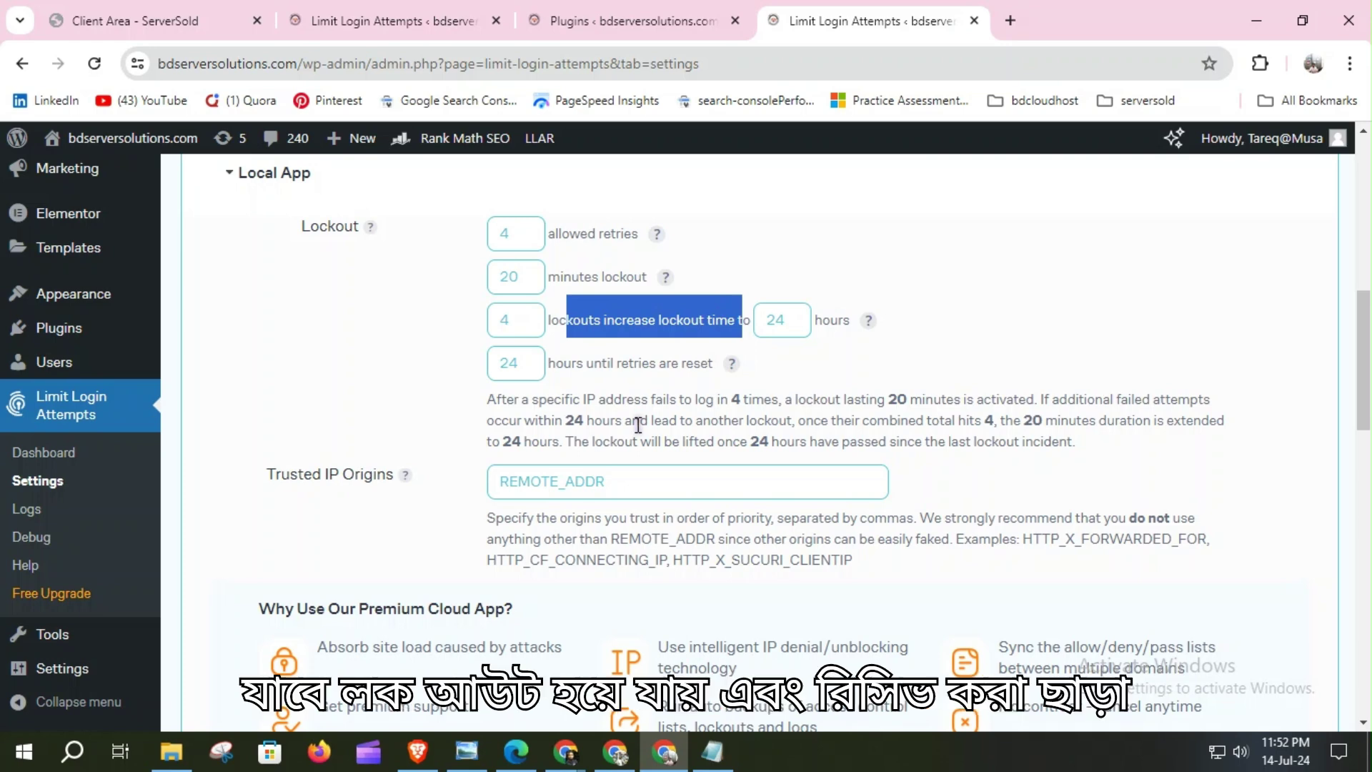
pyautogui.scroll(-6, 638, 425)
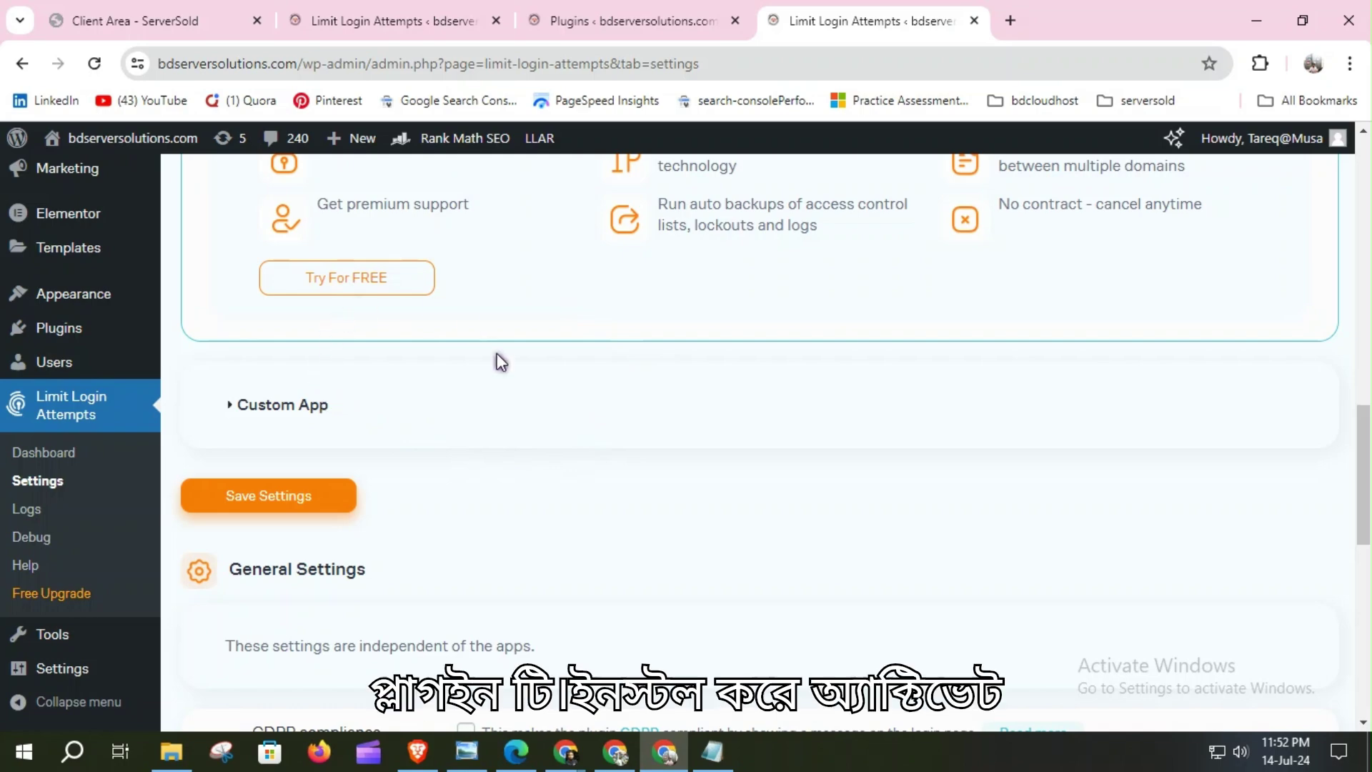
pyautogui.scroll(11, 469, 324)
pyautogui.scroll(-4, 472, 414)
pyautogui.scroll(-1, 479, 371)
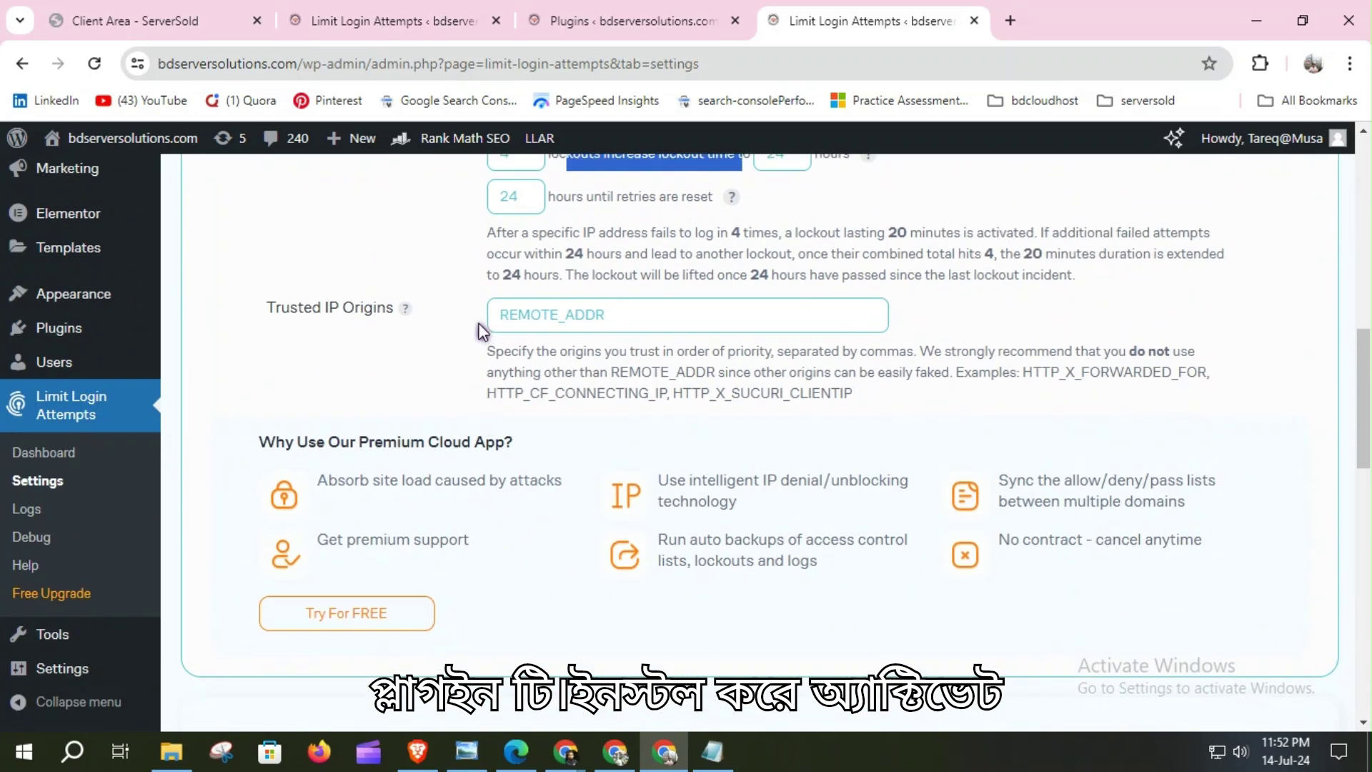
pyautogui.scroll(3, 476, 328)
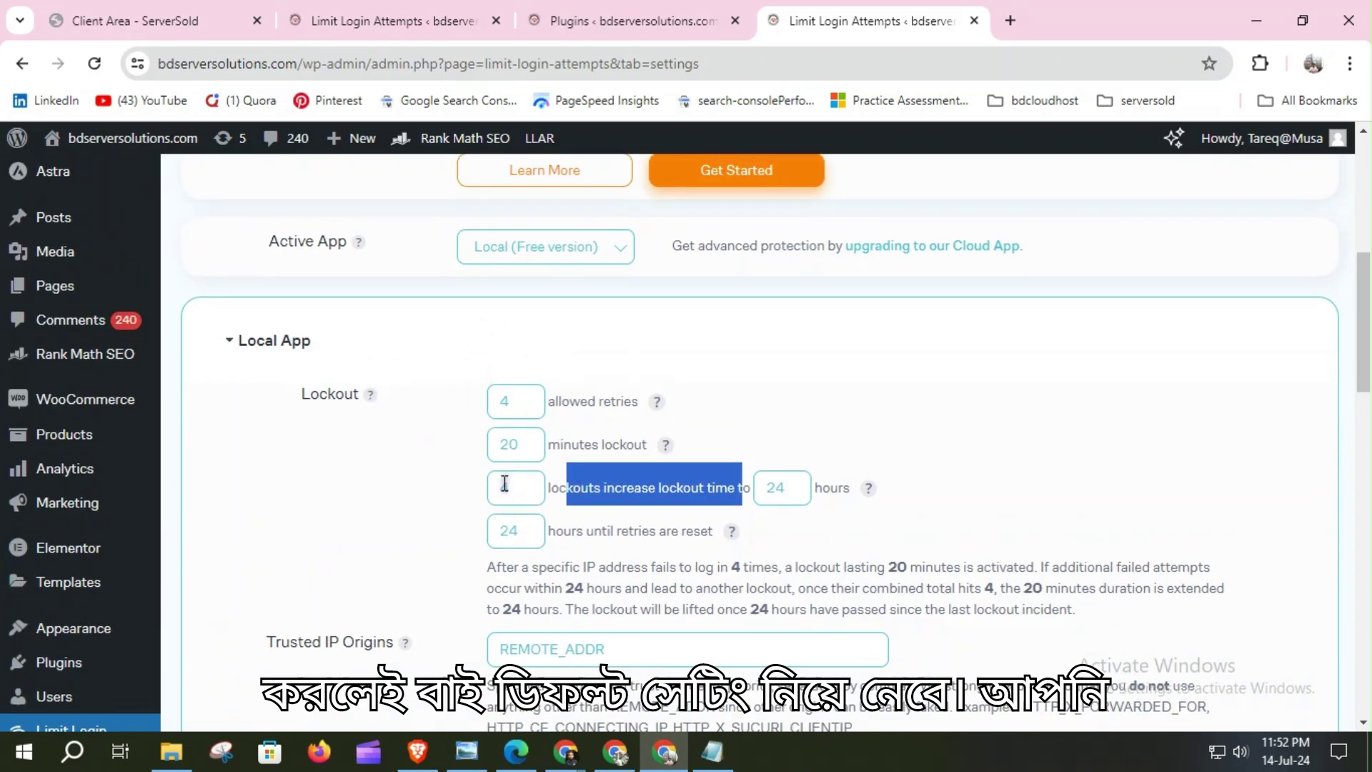